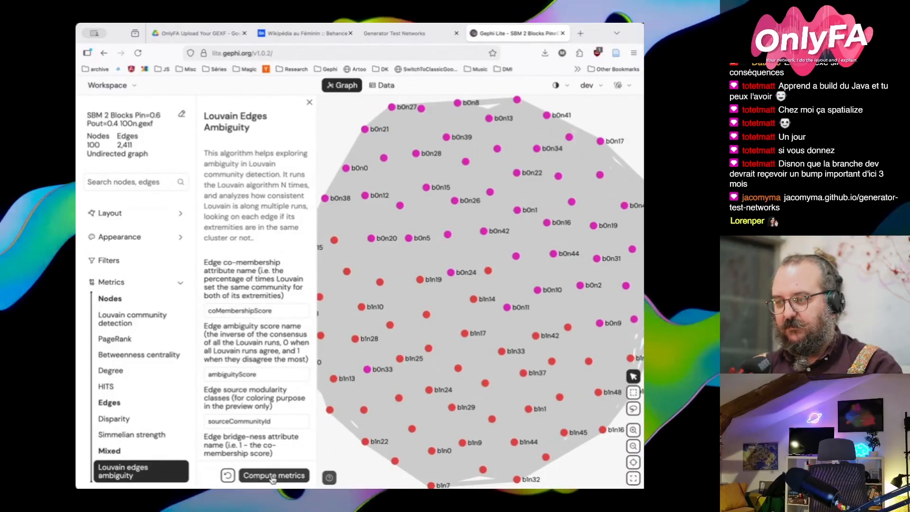
- Compute the Louvain edges ambiguity metrics and open the visual ambiguity preview in a new tab
left_click(273, 476)
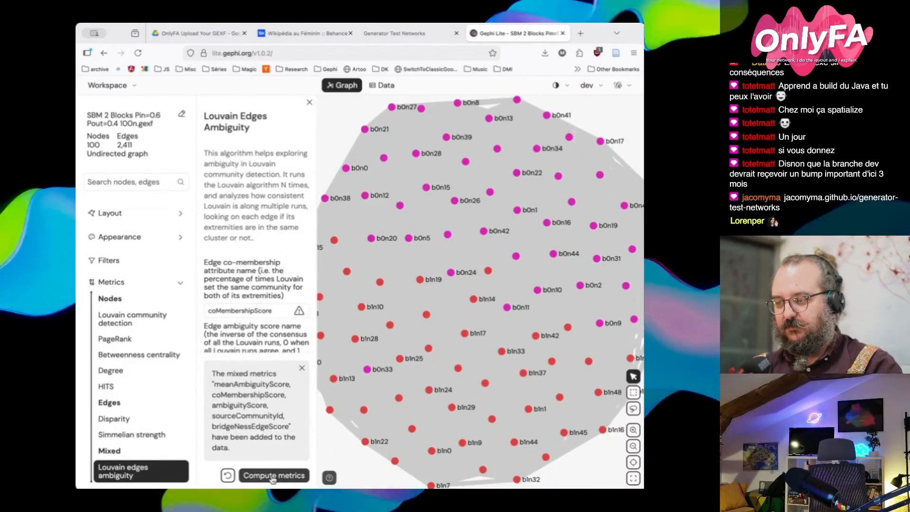
left_click(302, 368)
scroll(258, 387, "down", 5)
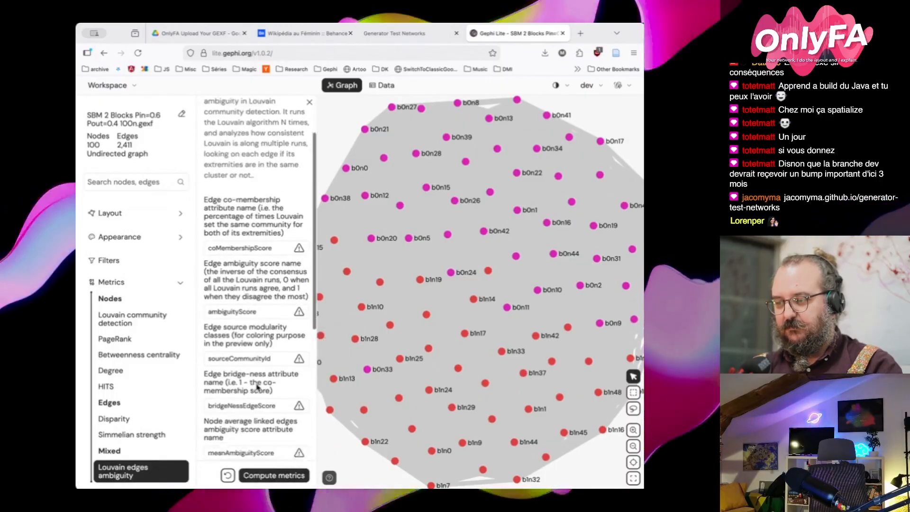
scroll(258, 388, "down", 3)
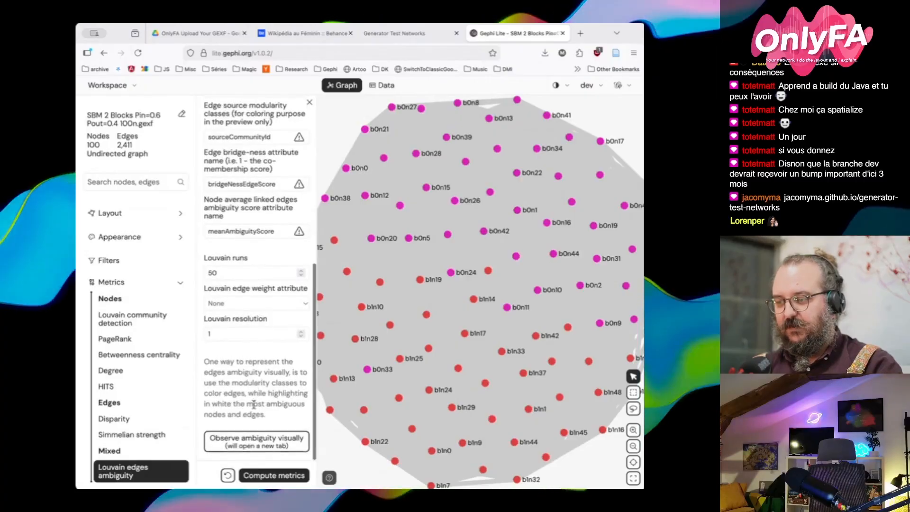
left_click(252, 442)
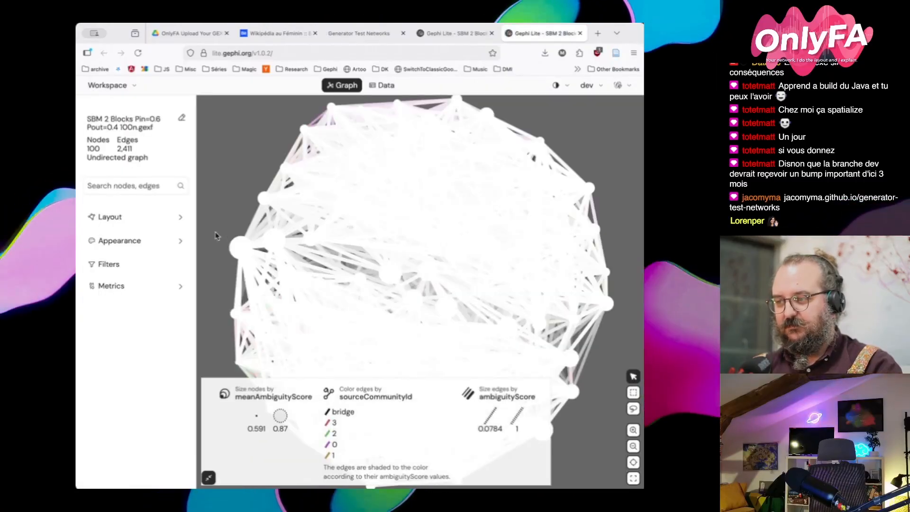
- Collapse the preview graph's legend and review its edge color, shading and size settings
left_click(209, 478)
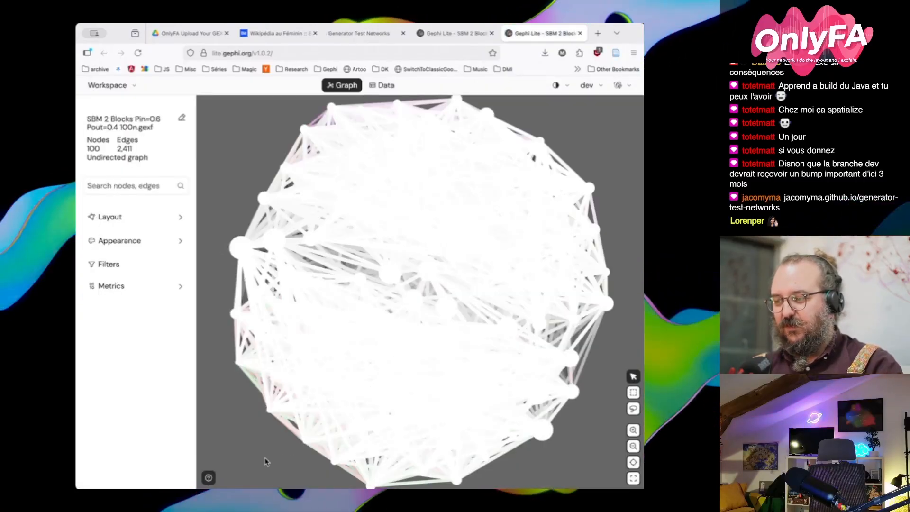
left_click(152, 243)
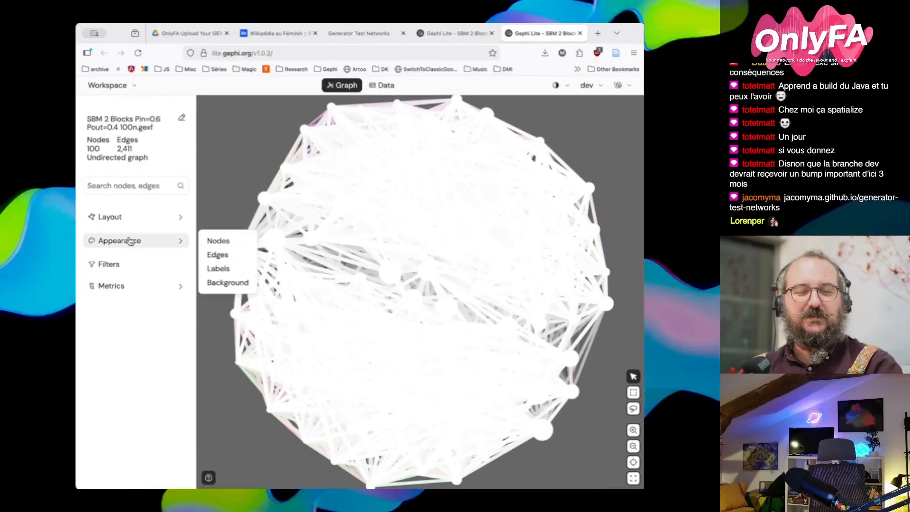
left_click(214, 260)
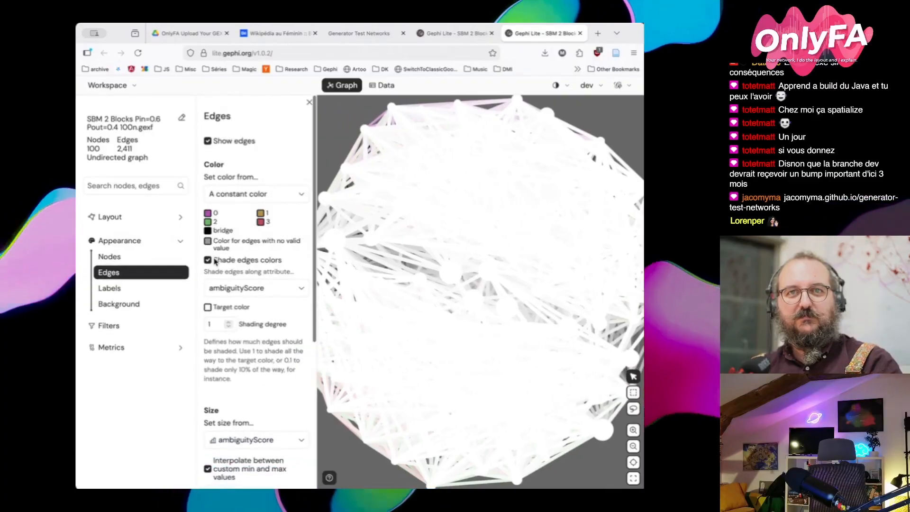
scroll(234, 327, "down", 5)
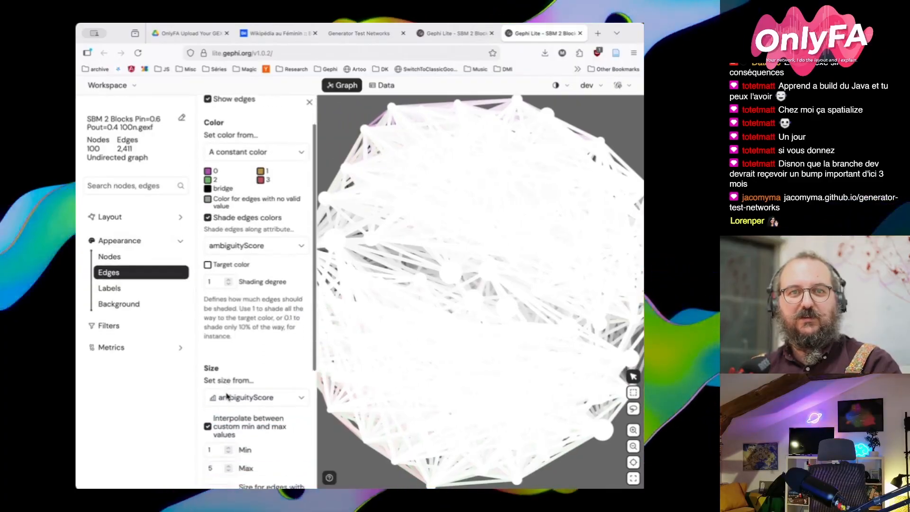
scroll(226, 397, "down", 1)
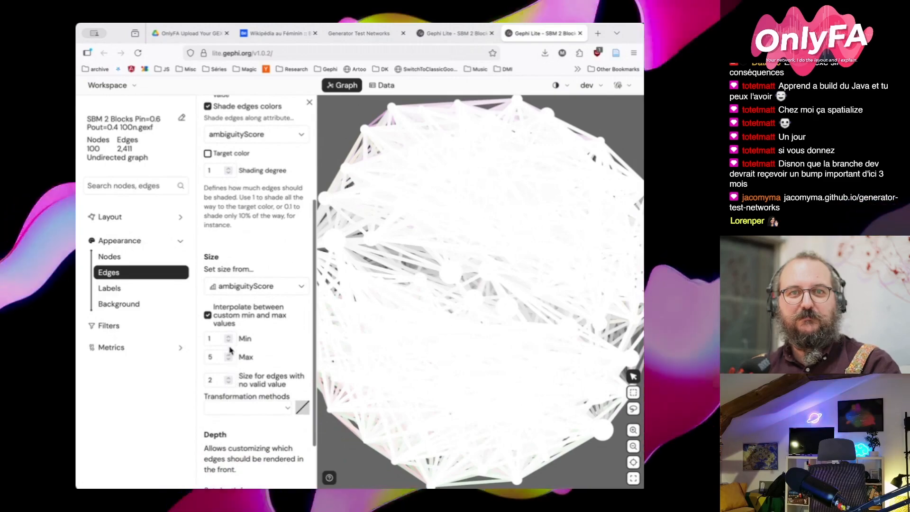
- Compare the original graph with the ambiguity preview and examine the edges around a node on the graph's border up close
key("ctrl+shift+Tab")
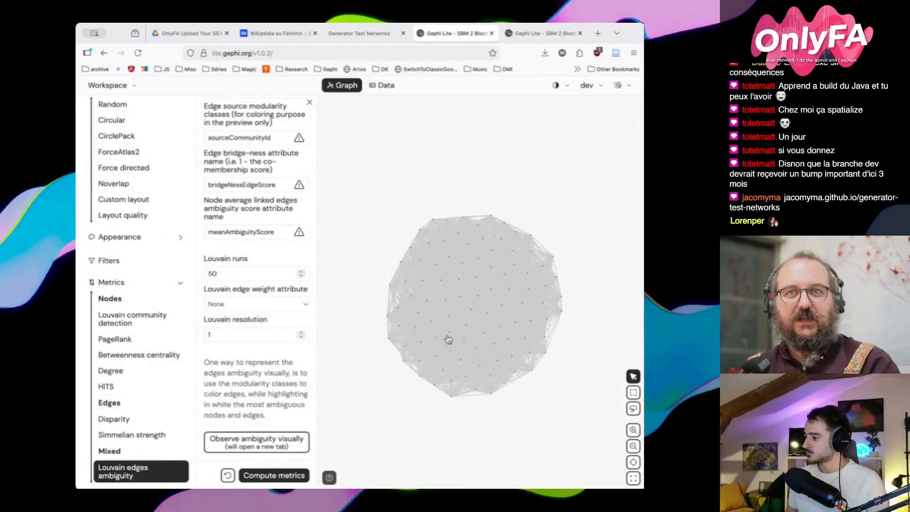
left_click(532, 35)
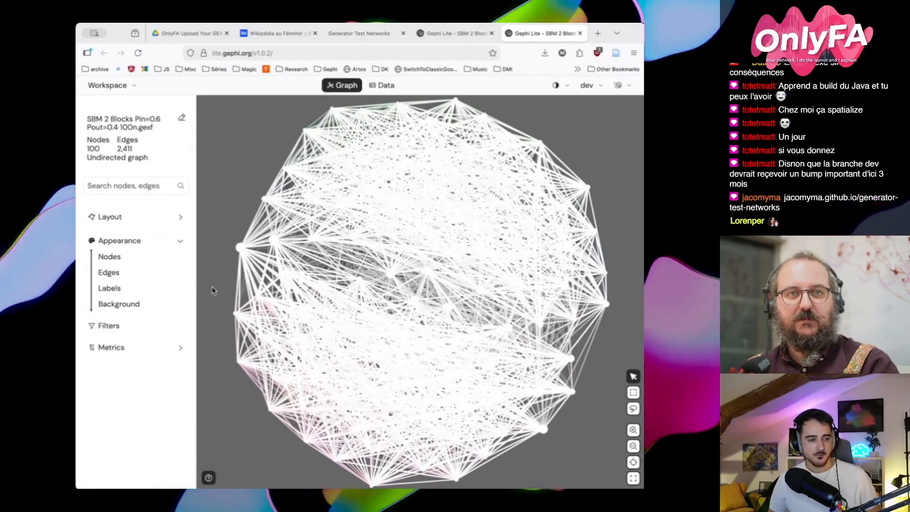
left_click(463, 41)
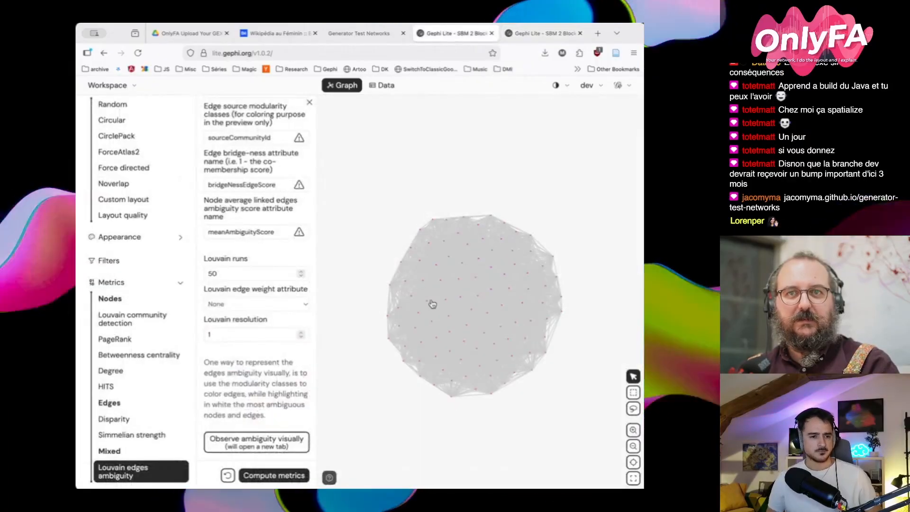
scroll(128, 211, "up", 2)
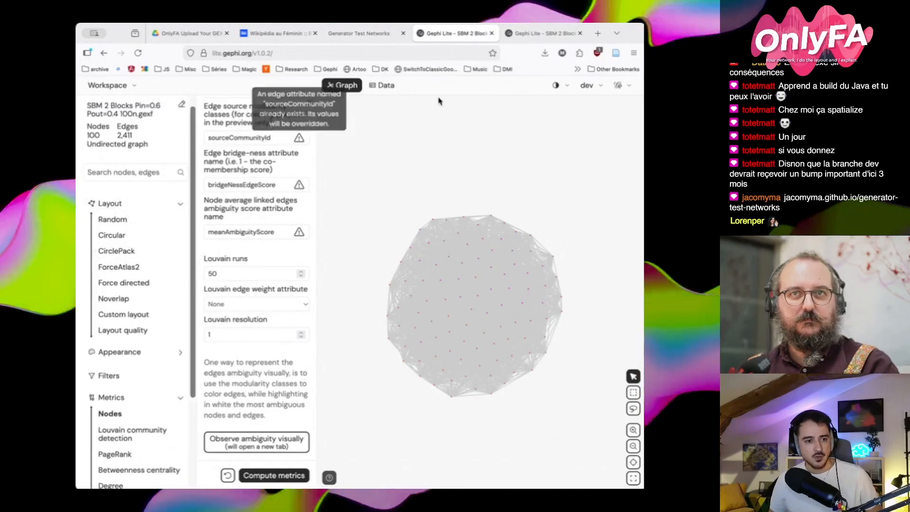
left_click(530, 34)
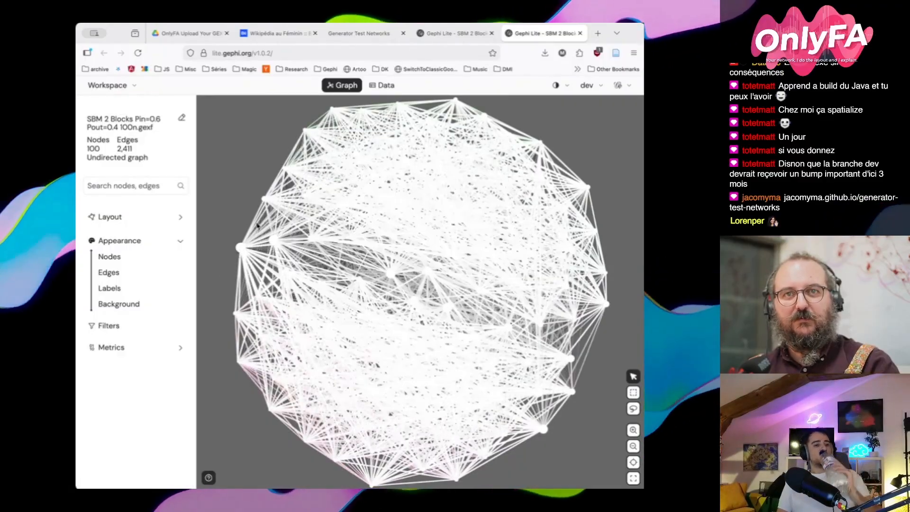
scroll(271, 410, "up", 5)
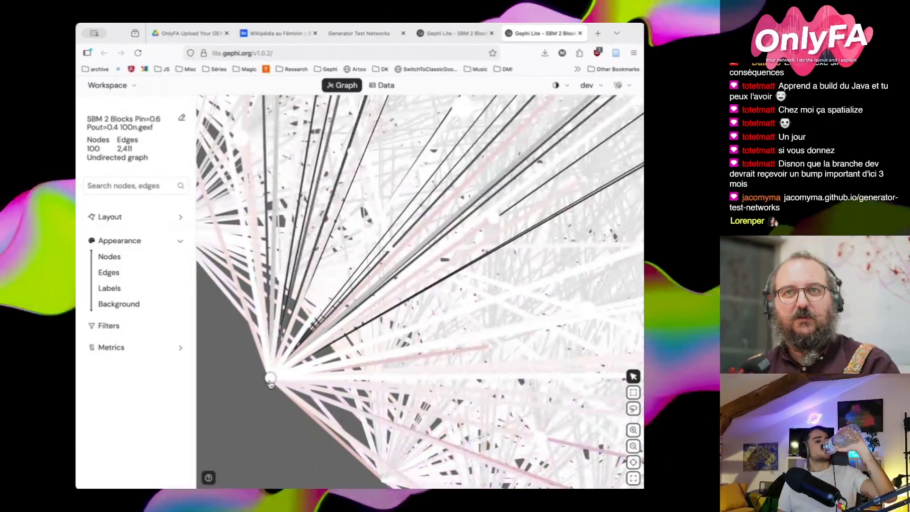
scroll(270, 383, "down", 5)
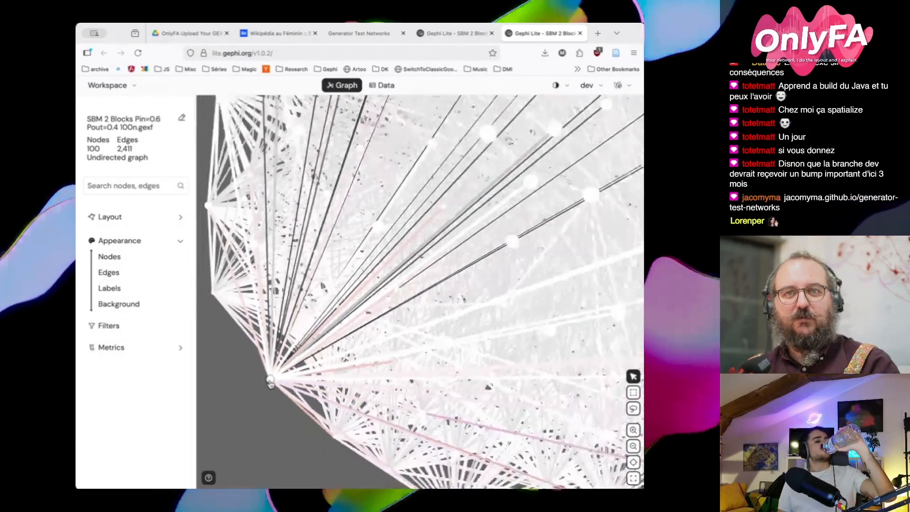
scroll(270, 383, "down", 5)
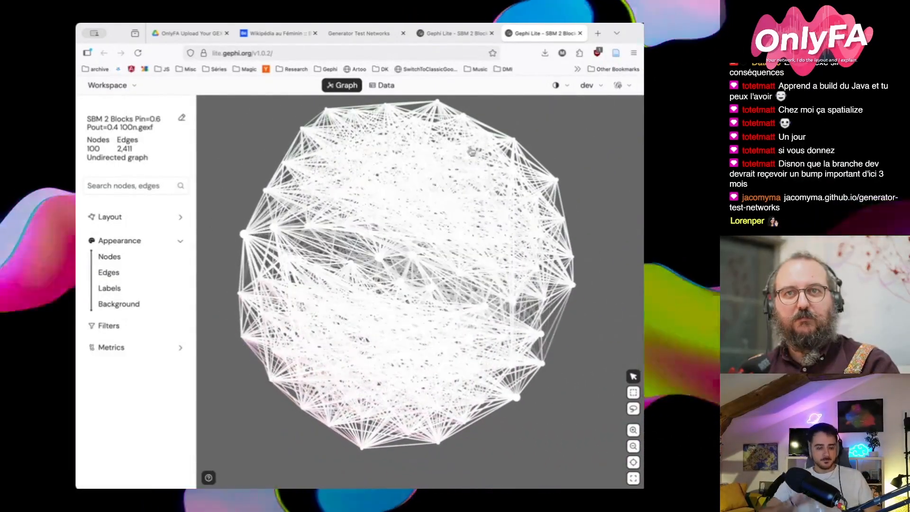
- Open the node appearance settings of the original graph in its own tab
key("ctrl+shift+Tab")
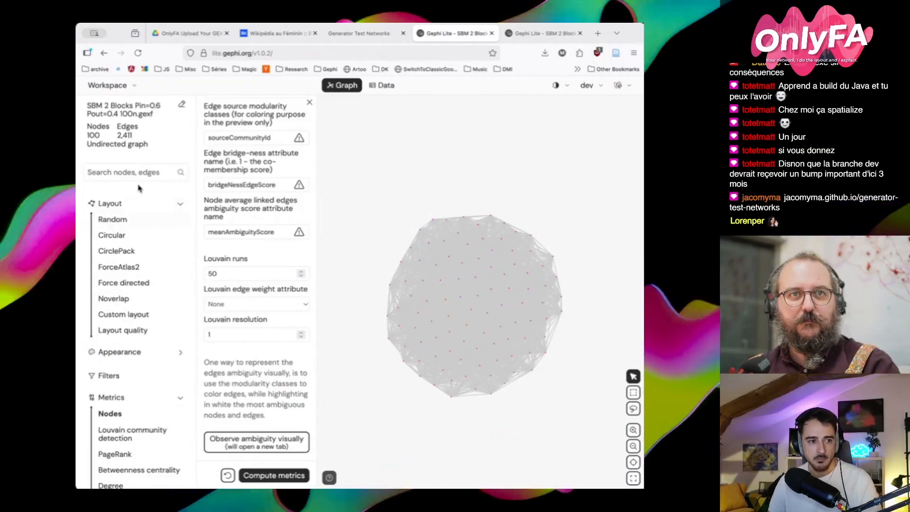
left_click(120, 352)
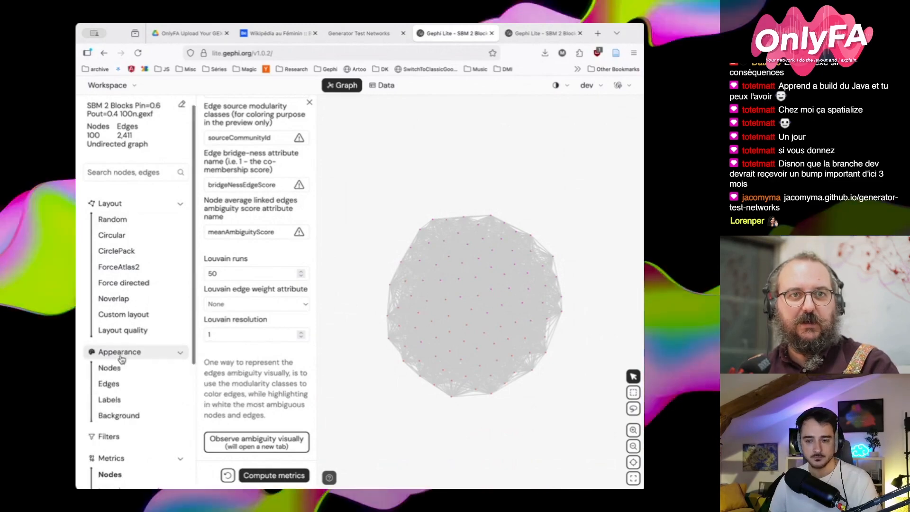
scroll(116, 357, "down", 1)
left_click(108, 326)
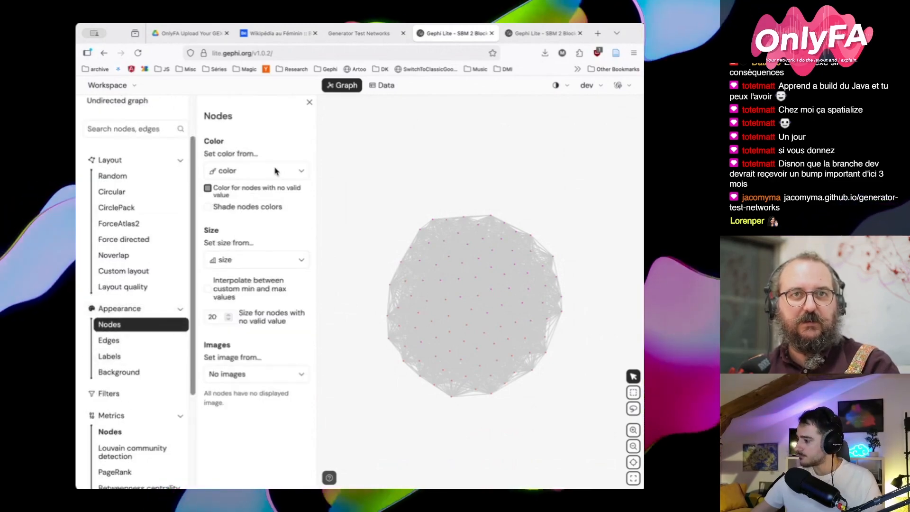
- Try enlarging the nodes by setting the size for nodes with no valid value to 80
left_click(262, 260)
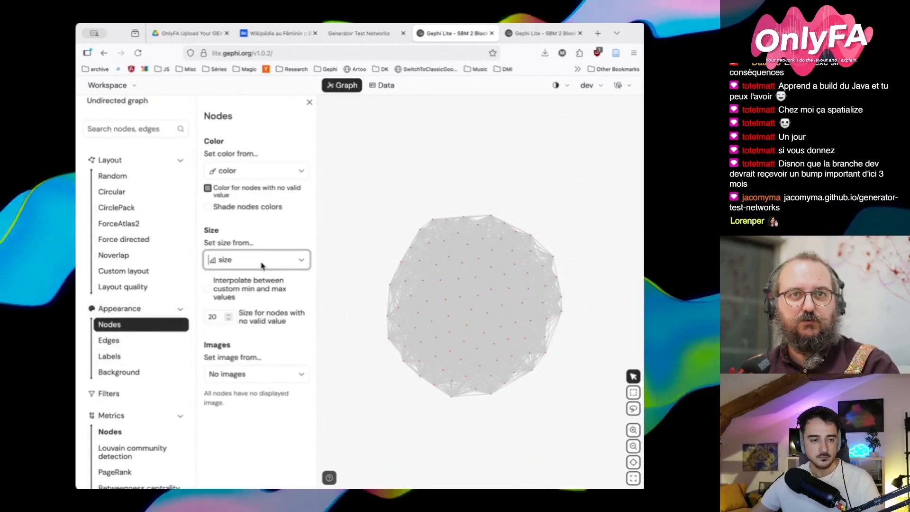
left_click(229, 315)
left_click(229, 314)
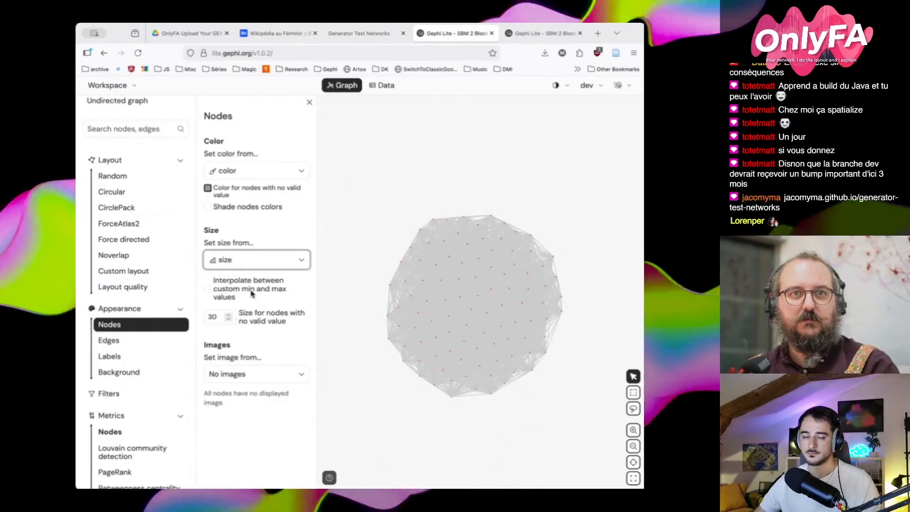
left_click(221, 317)
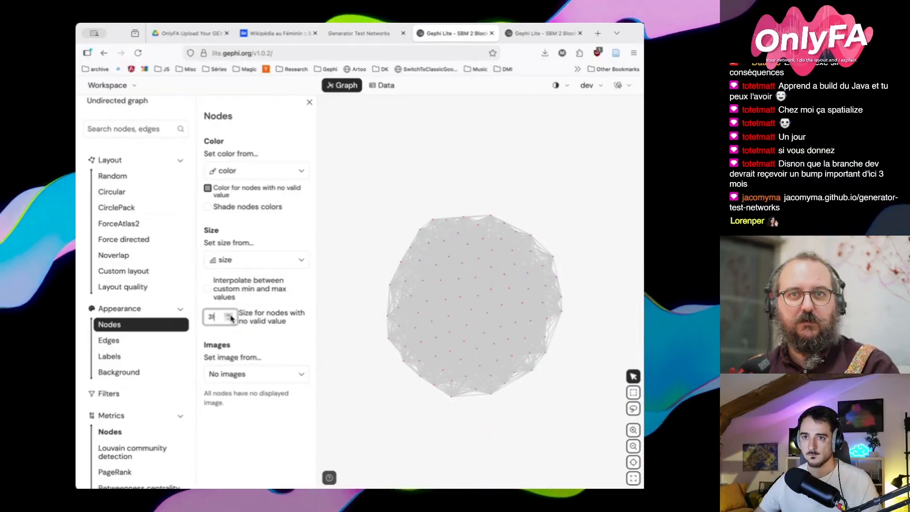
left_click(230, 315)
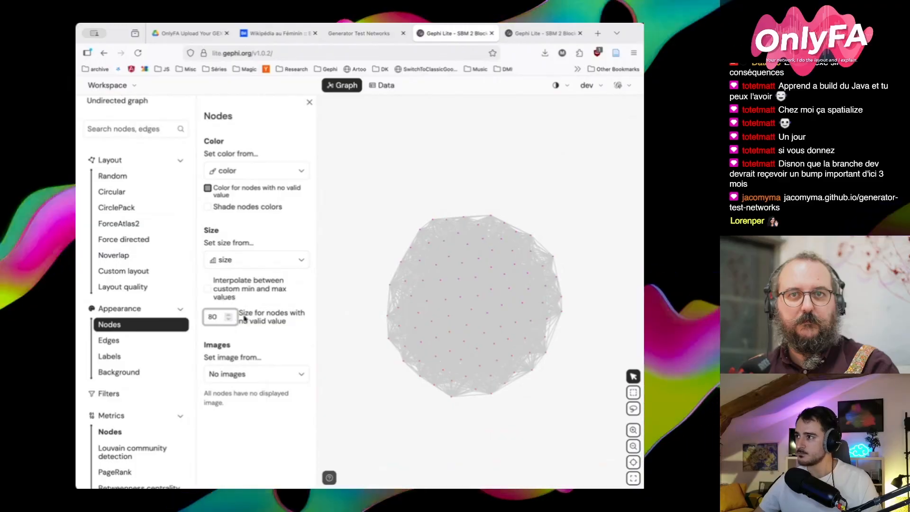
- Size the nodes by meanAmbiguityScore and give all nodes a constant color
scroll(472, 309, "up", 5)
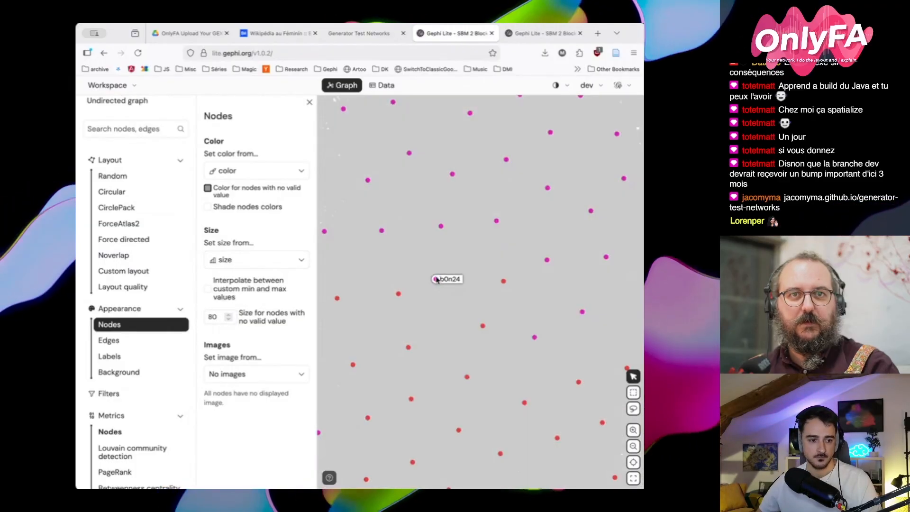
left_click(240, 260)
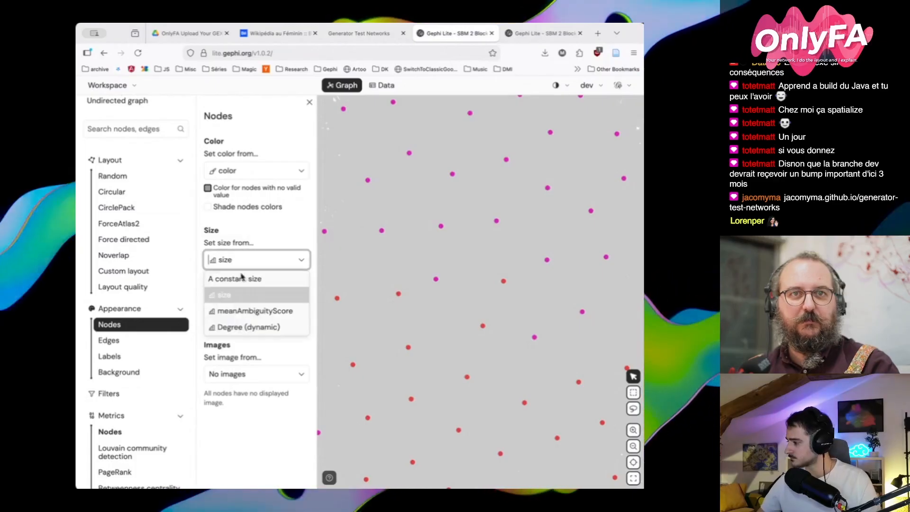
left_click(250, 312)
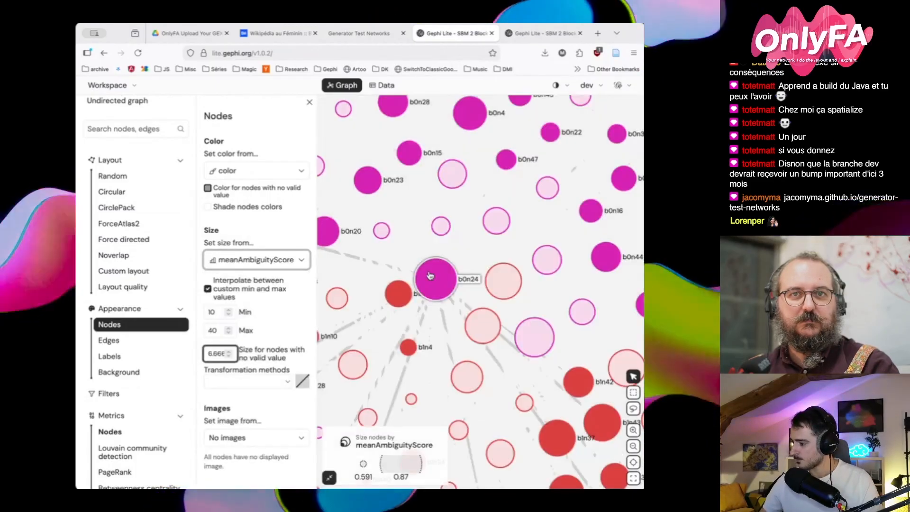
scroll(430, 276, "down", 5)
left_click(256, 171)
left_click(254, 192)
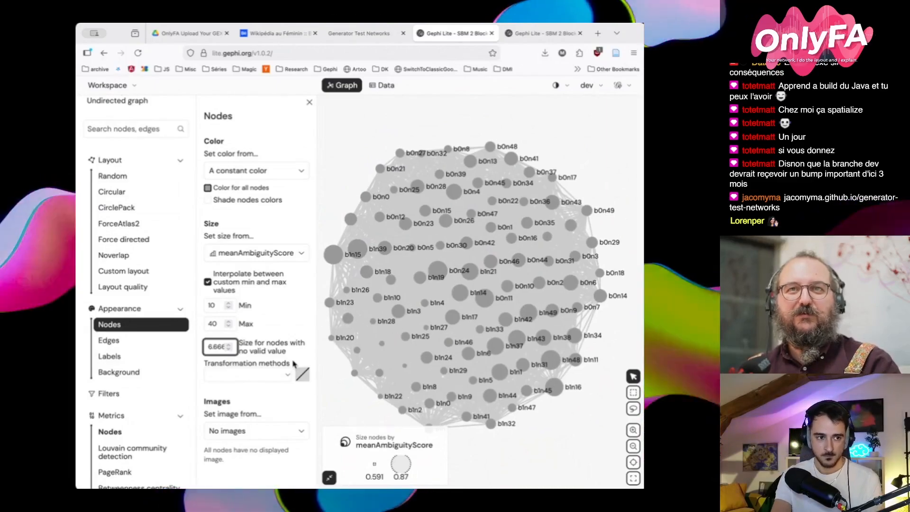
- Set the minimum node size of the meanAmbiguityScore interpolation to 4
left_click(229, 309)
left_click(229, 309)
left_click(230, 309)
left_click(230, 309)
left_click(230, 309)
left_click(229, 308)
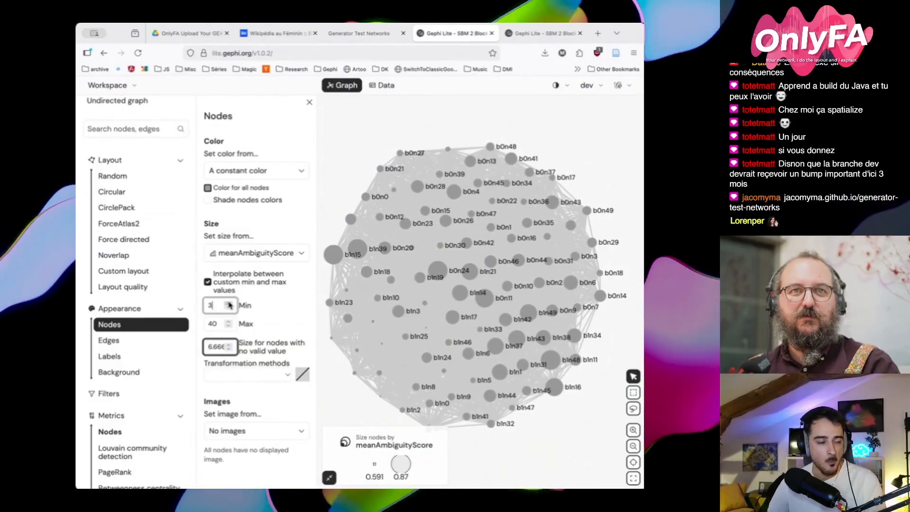
left_click(229, 304)
left_click(229, 304)
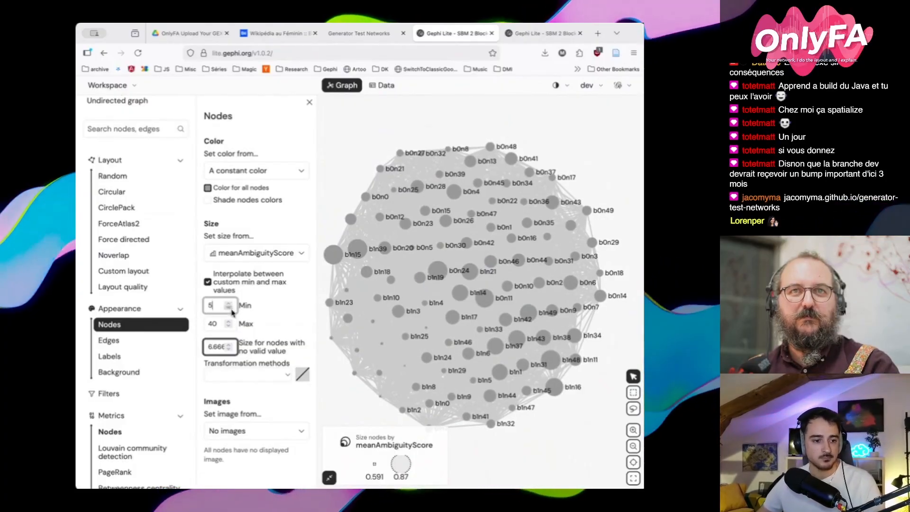
left_click(231, 309)
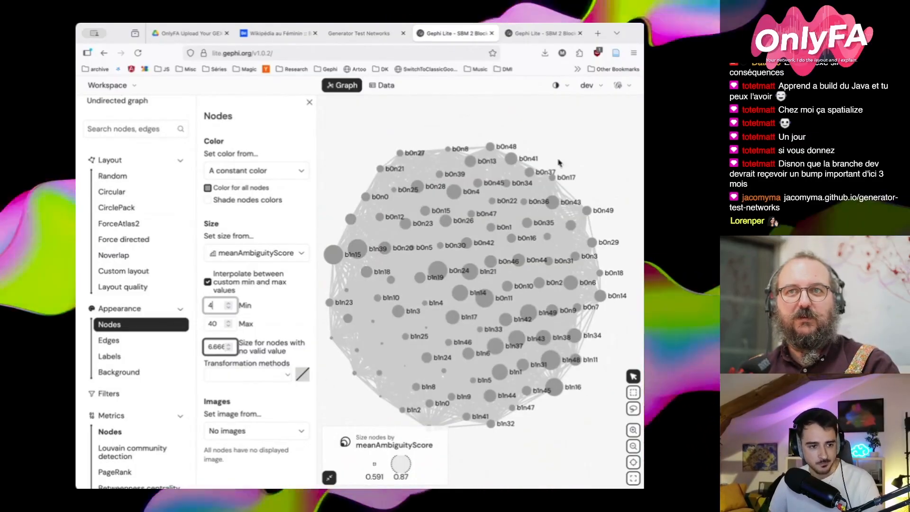
- Check the available node size attributes and compare the resized graph with the ambiguity preview in the other tab
left_click(255, 254)
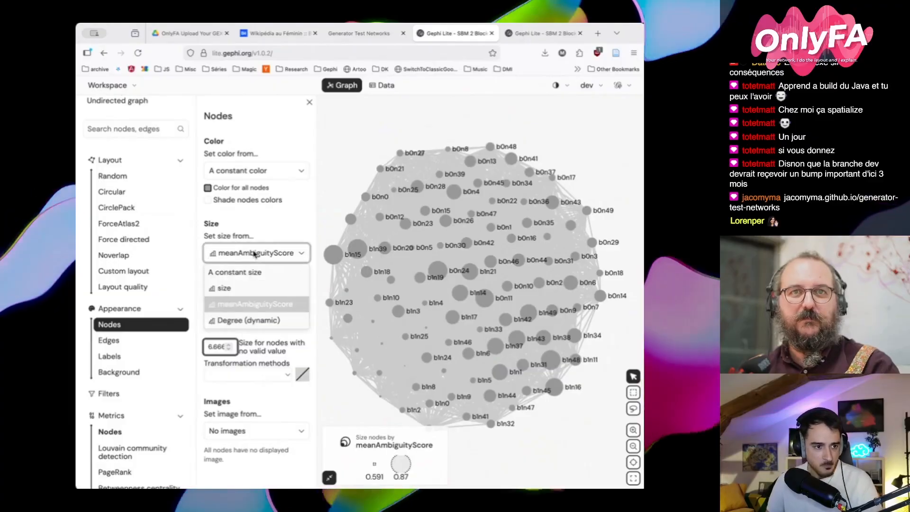
left_click(255, 254)
left_click(255, 254)
left_click(255, 253)
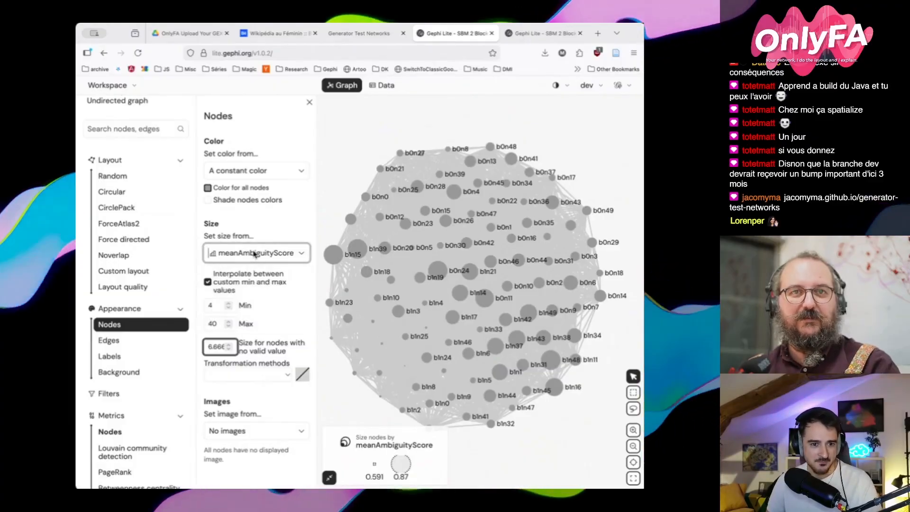
left_click(534, 33)
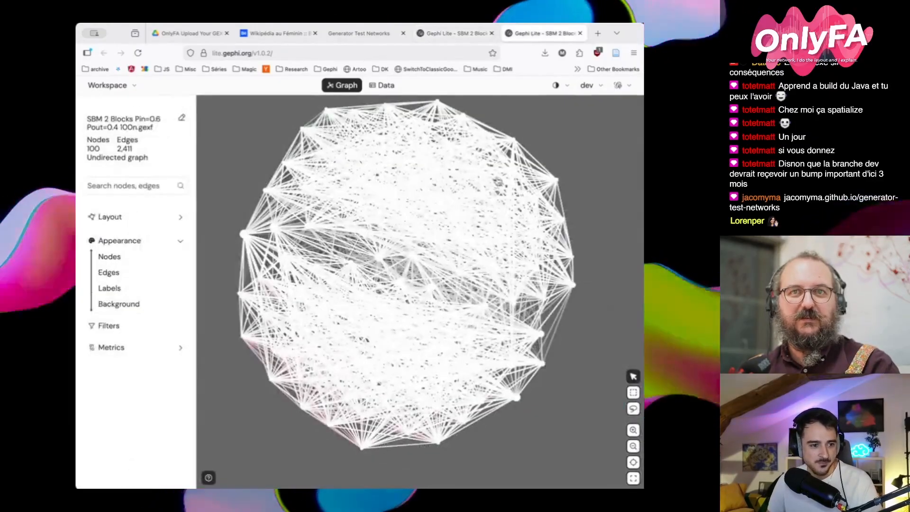
left_click(463, 36)
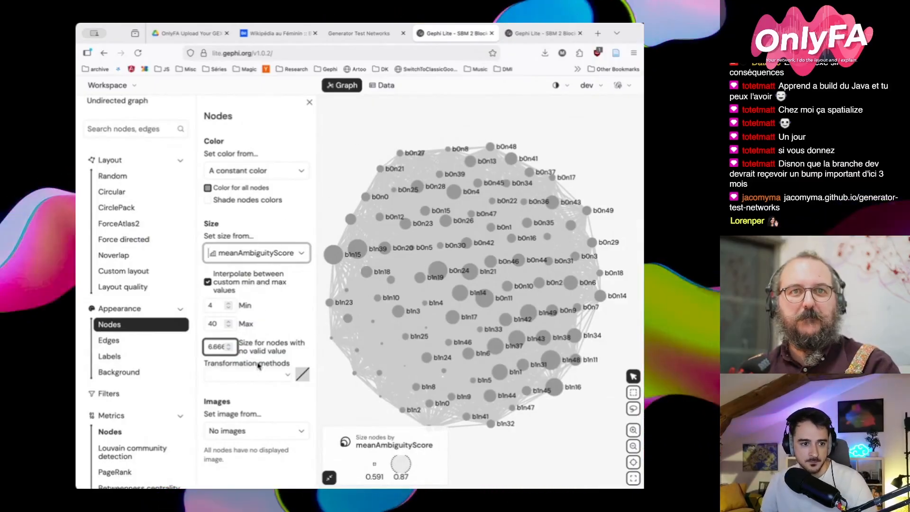
- Set the constant size for all edges to 4 in the edge appearance settings
left_click(120, 340)
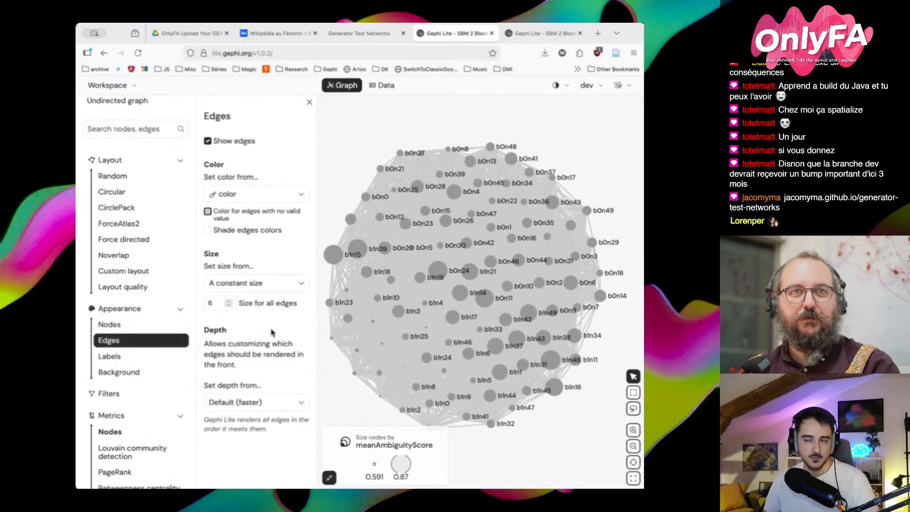
left_click(229, 306)
left_click(229, 306)
left_click(229, 305)
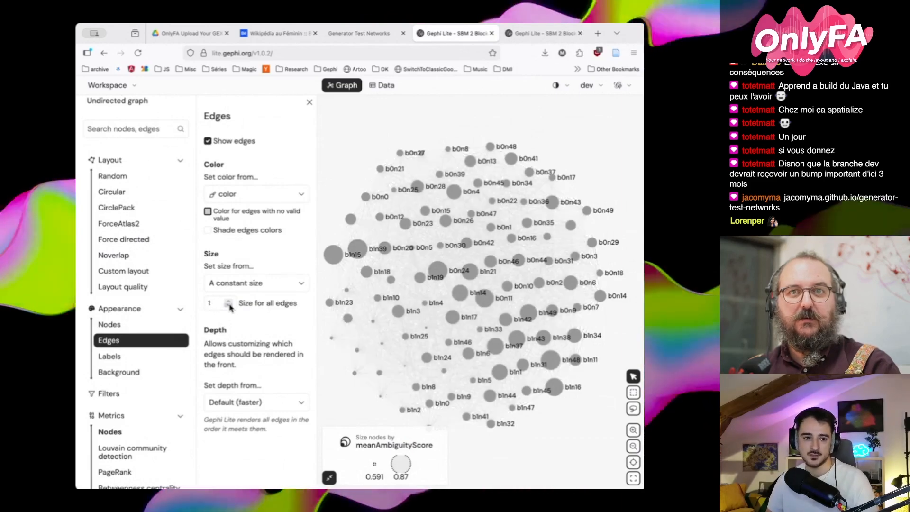
left_click(228, 299)
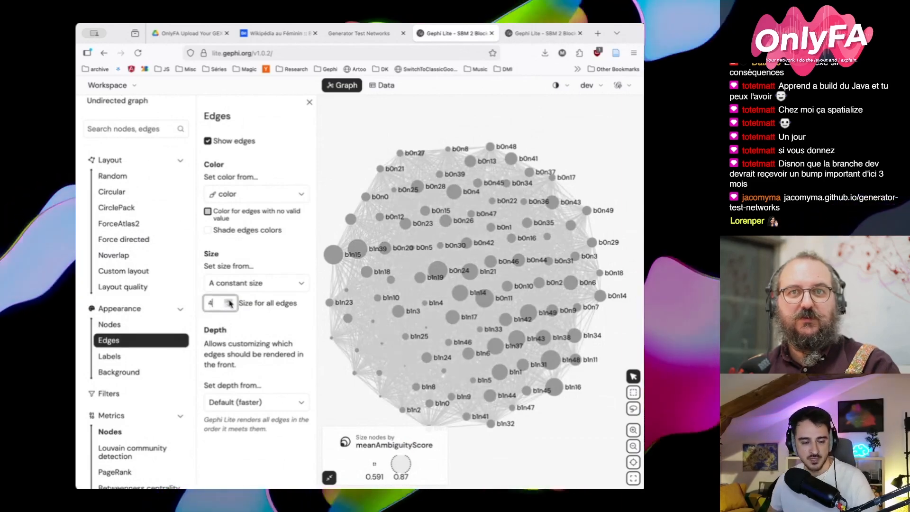
left_click(253, 283)
left_click(253, 287)
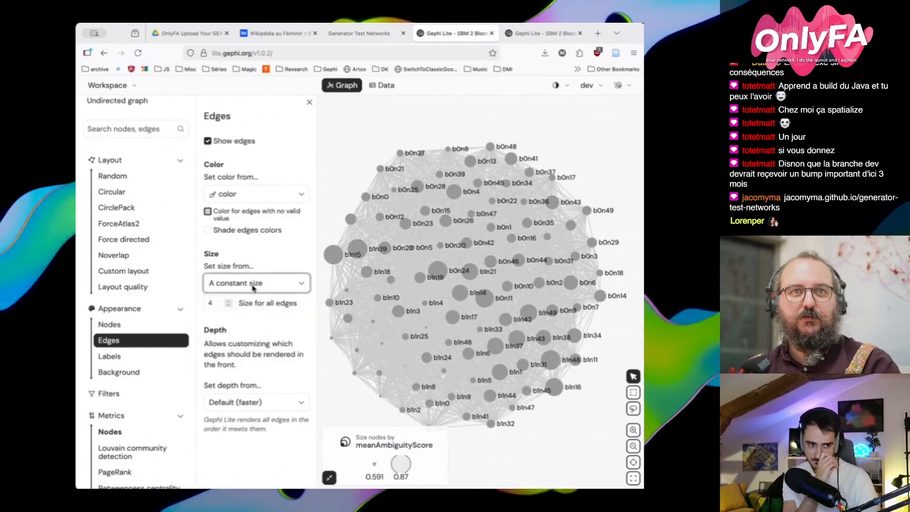
left_click(229, 307)
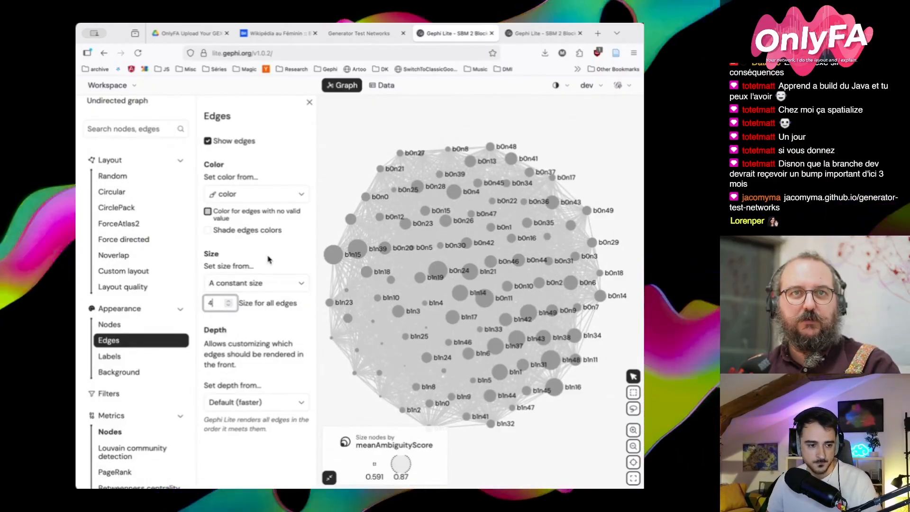
- Color the edges by coMembershipScore and set the size for all edges to 3
left_click(266, 198)
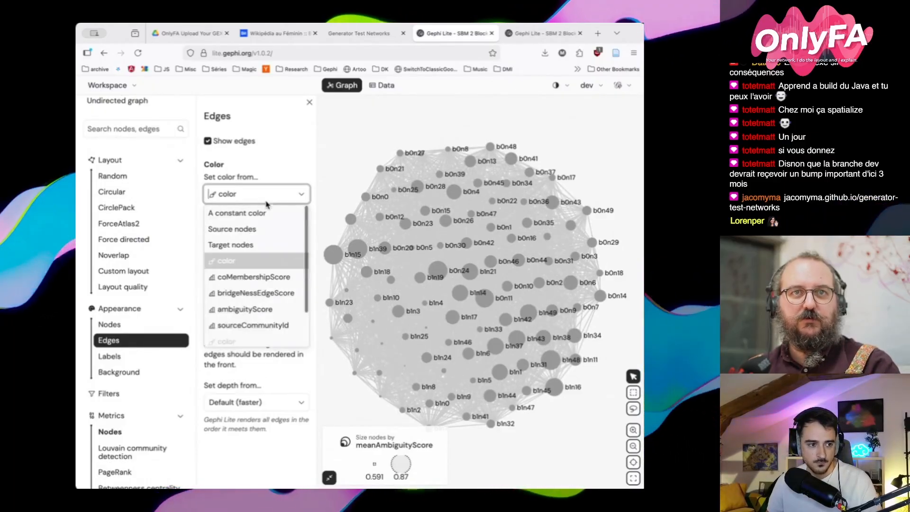
left_click(277, 277)
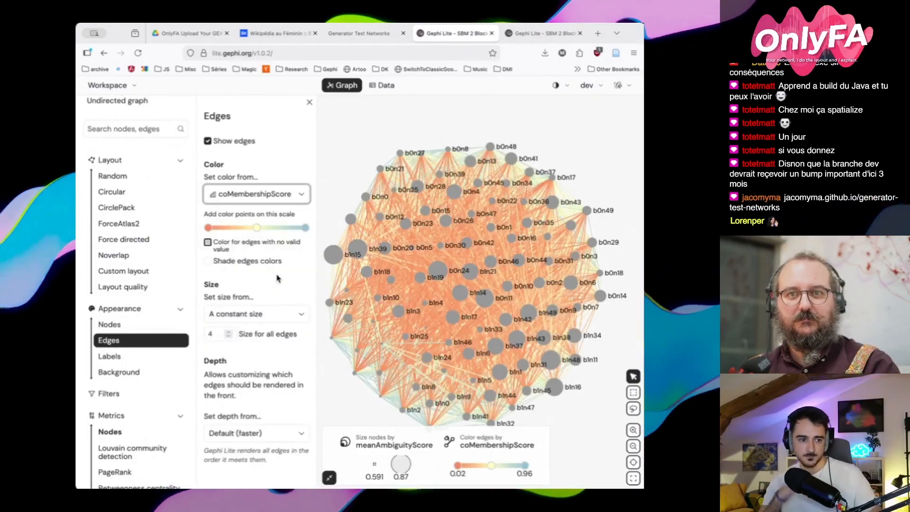
left_click(231, 338)
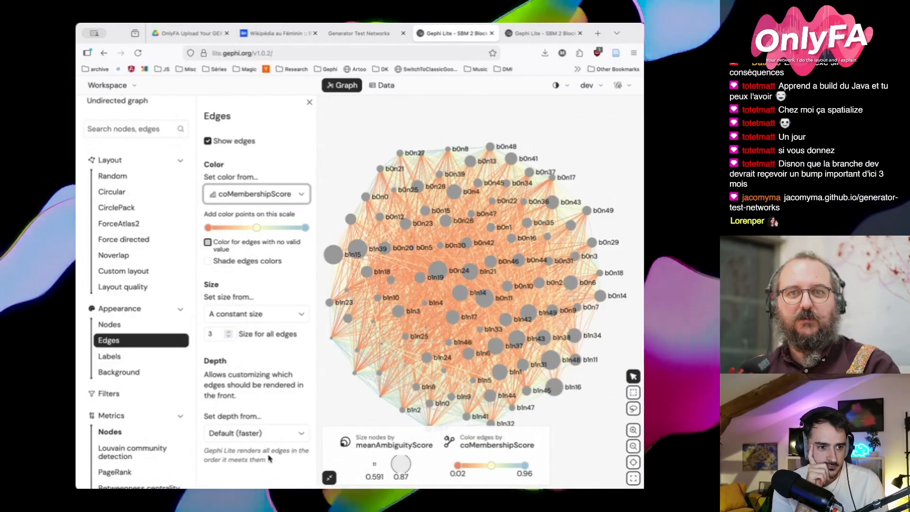
- Set the edge depth from coMembershipScore and compare it with the inverse element order, leaving the inverse order off
left_click(286, 432)
left_click(267, 368)
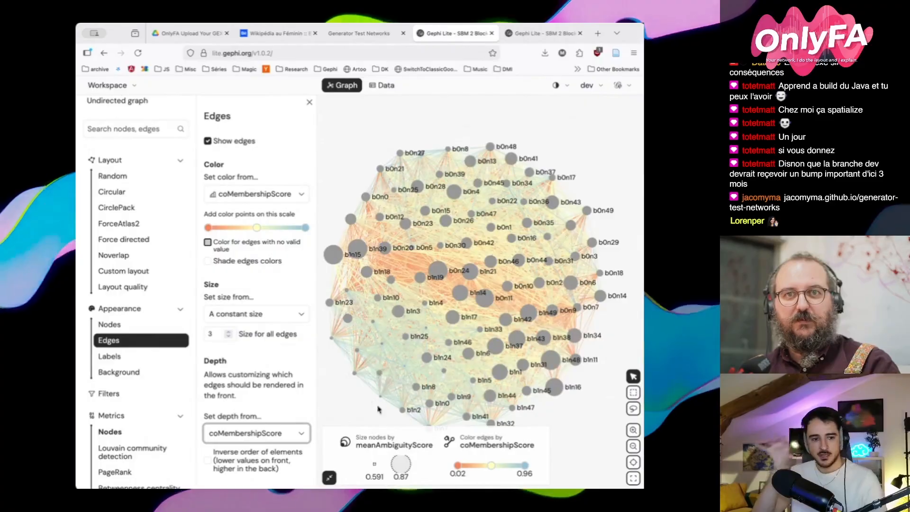
left_click(208, 461)
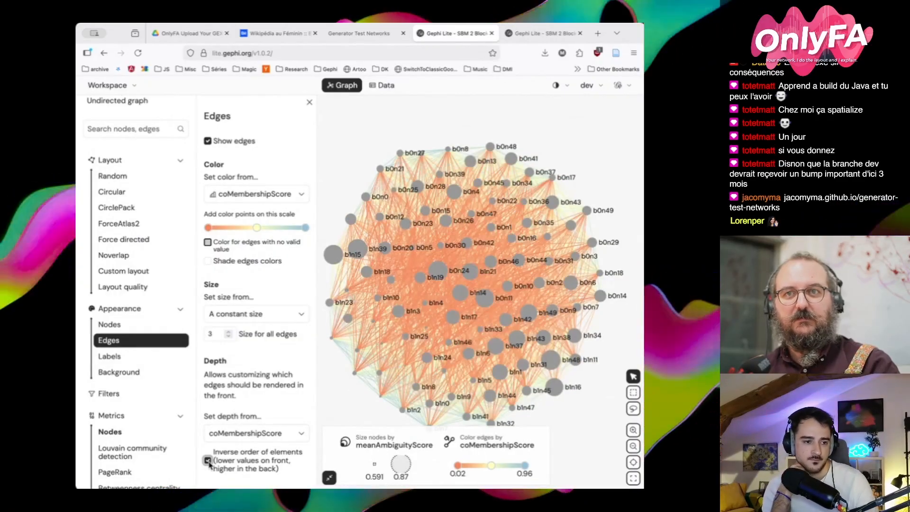
left_click(208, 460)
left_click(208, 460)
left_click(208, 460)
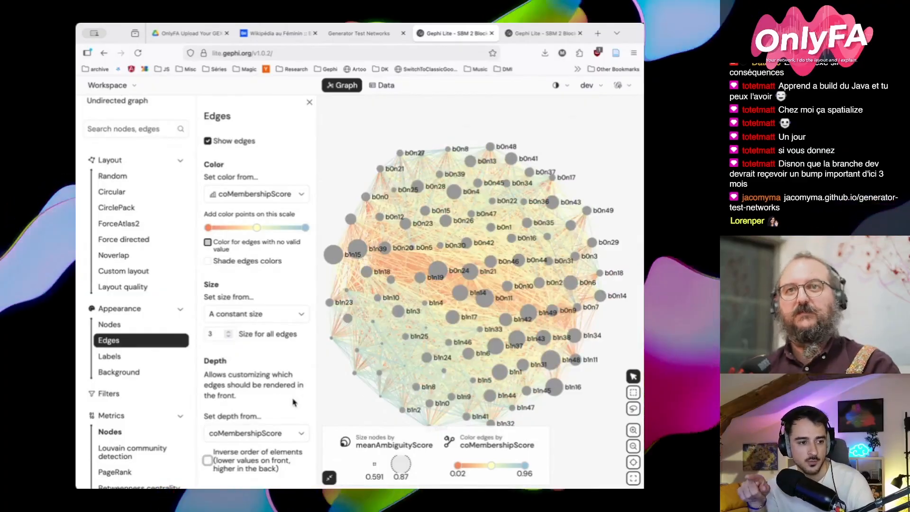
left_click(208, 460)
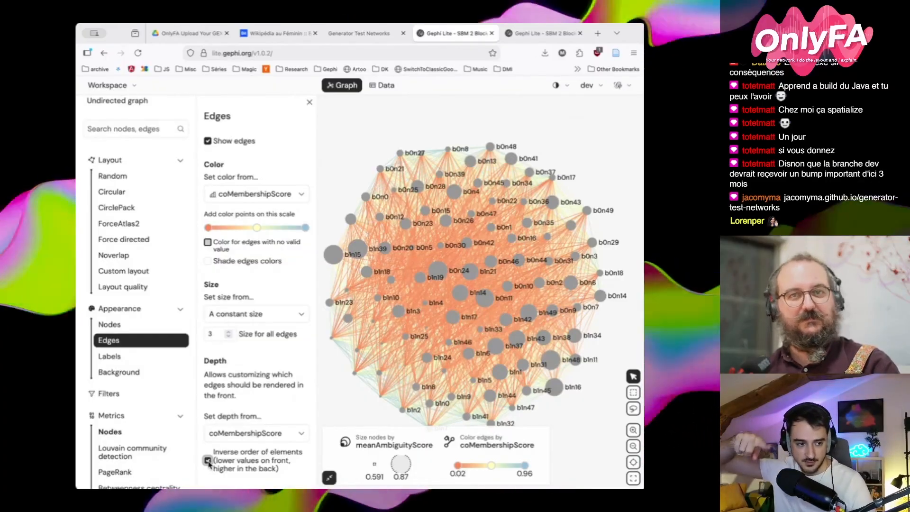
left_click(208, 461)
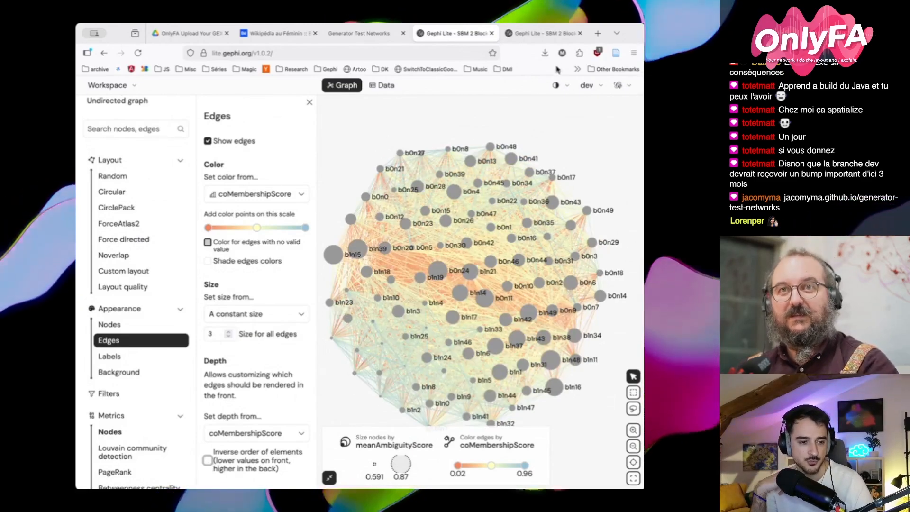
- Compare the colored edges with the ambiguity preview in the other tab and close the edge appearance settings
left_click(543, 34)
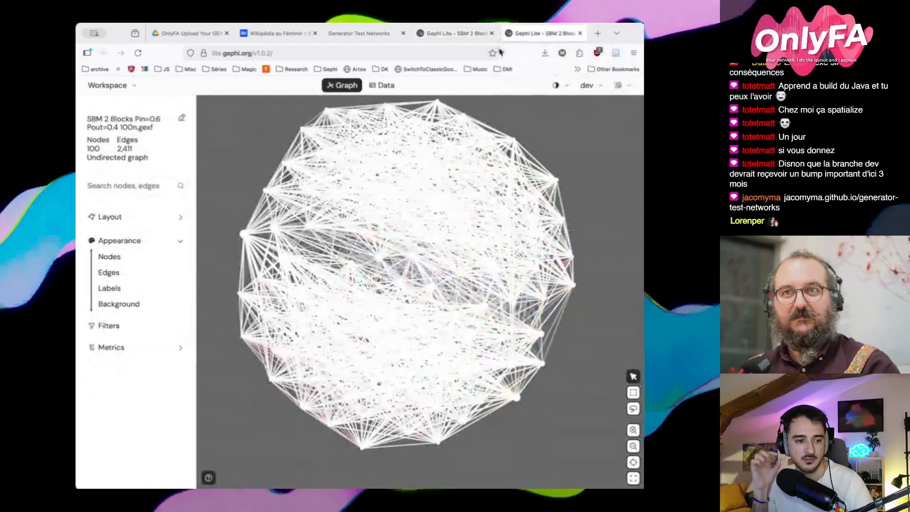
left_click(458, 40)
left_click(540, 35)
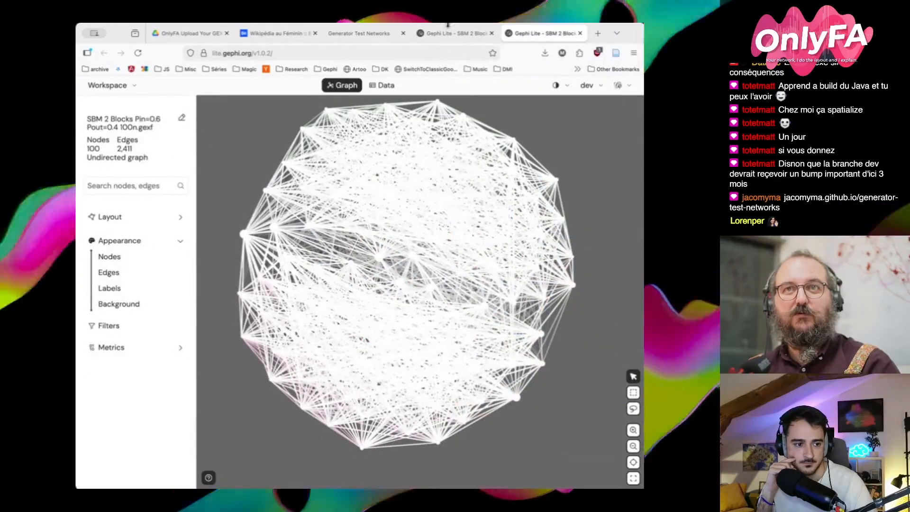
left_click(436, 38)
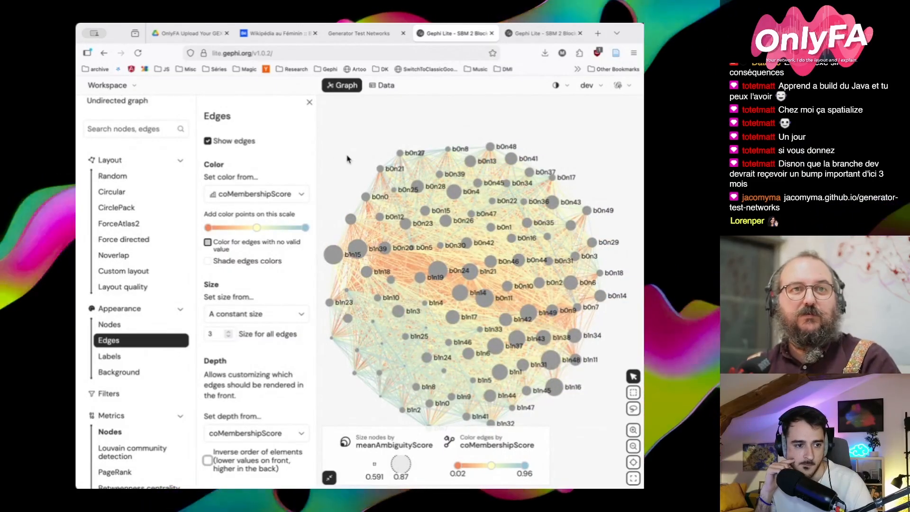
left_click(309, 103)
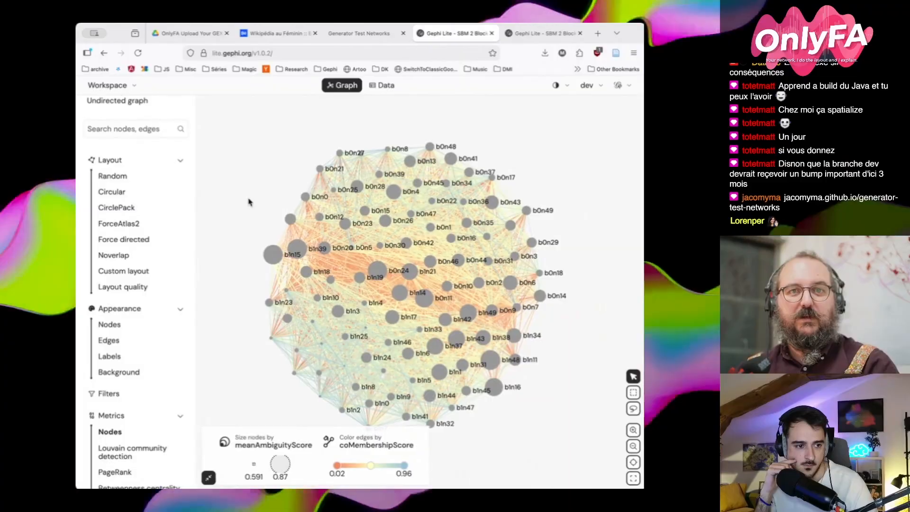